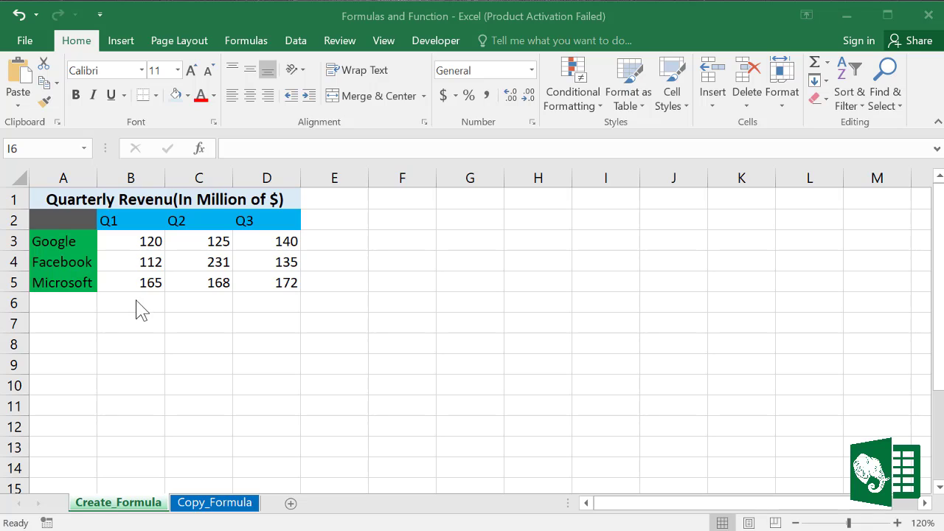
# Enter the formula =b3+b4+b5 in cell B6 to add up the Q1 revenues, writing the cell references by hand
pyautogui.click(136, 301)
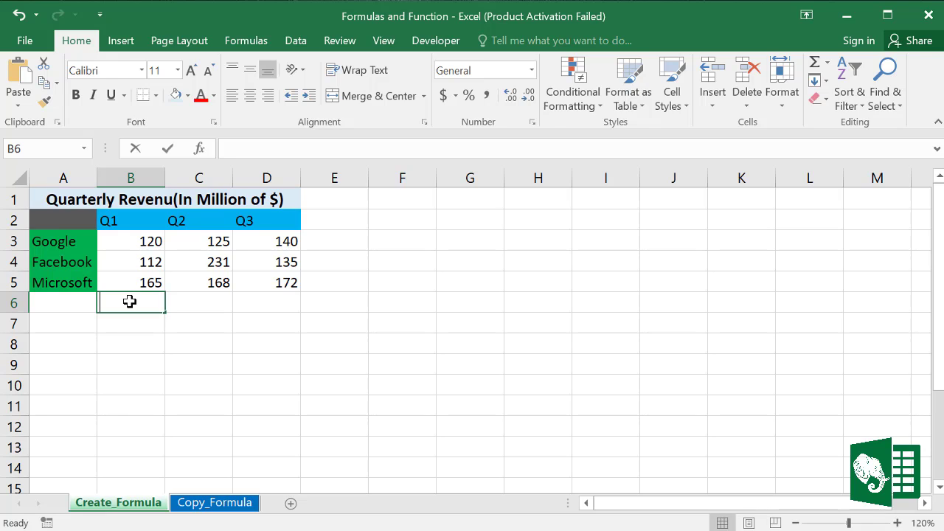
pyautogui.write('=')
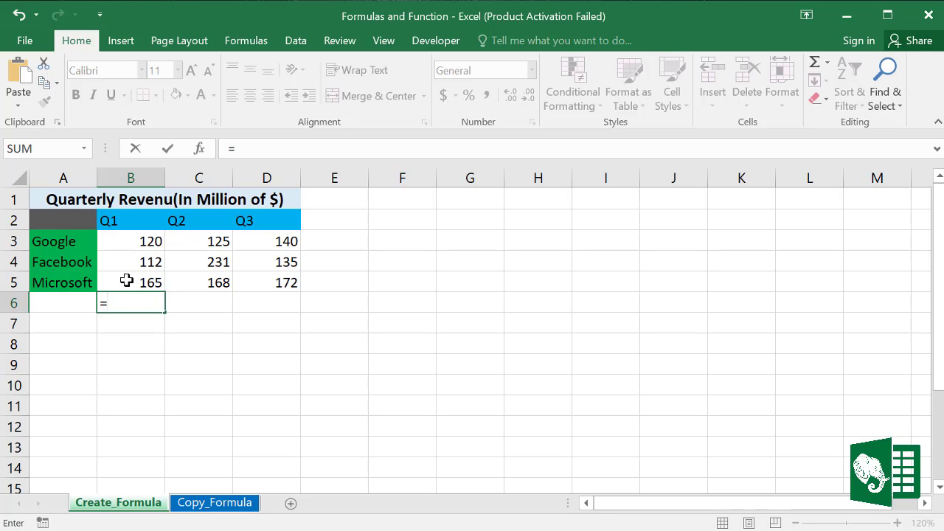
pyautogui.write('b')
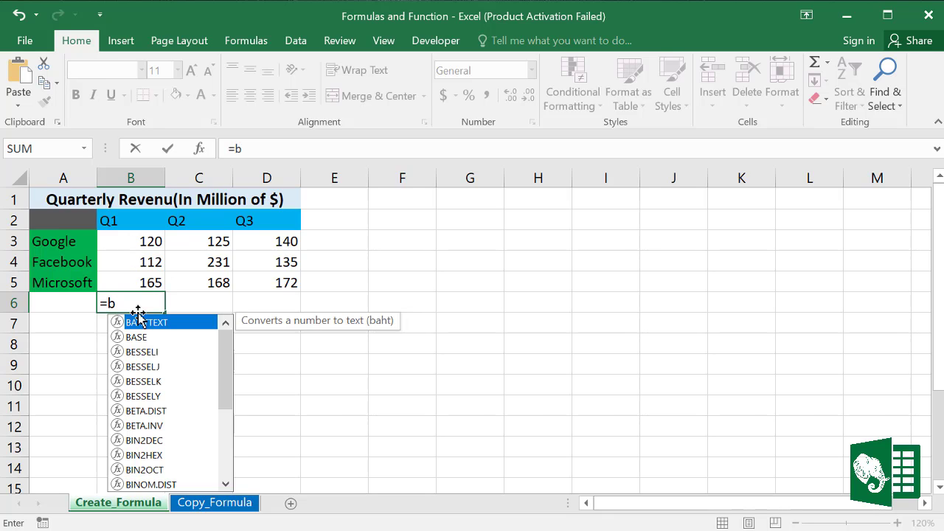
pyautogui.write('3')
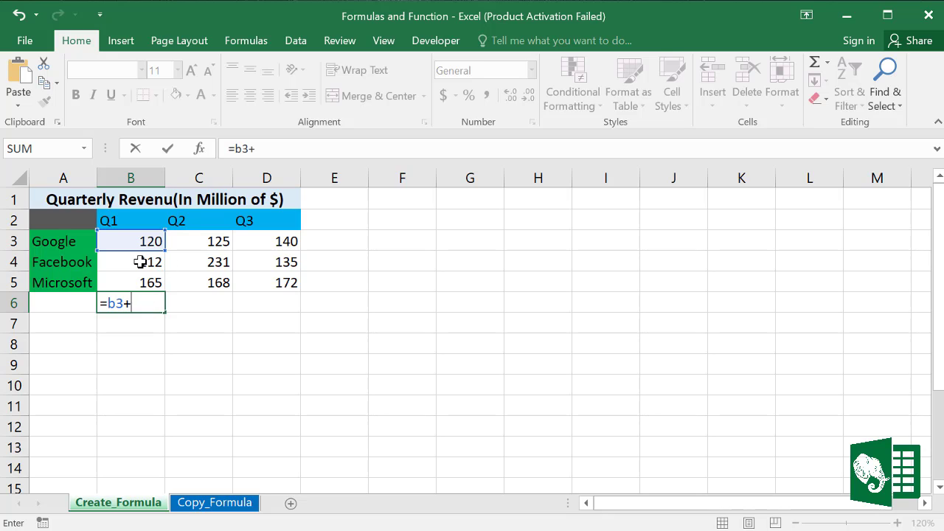
pyautogui.write('+c')
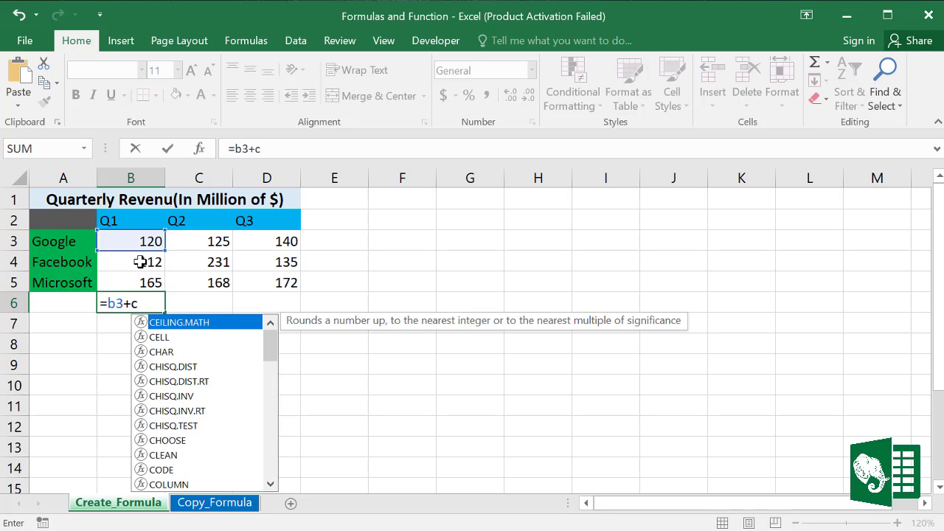
pyautogui.write('3')
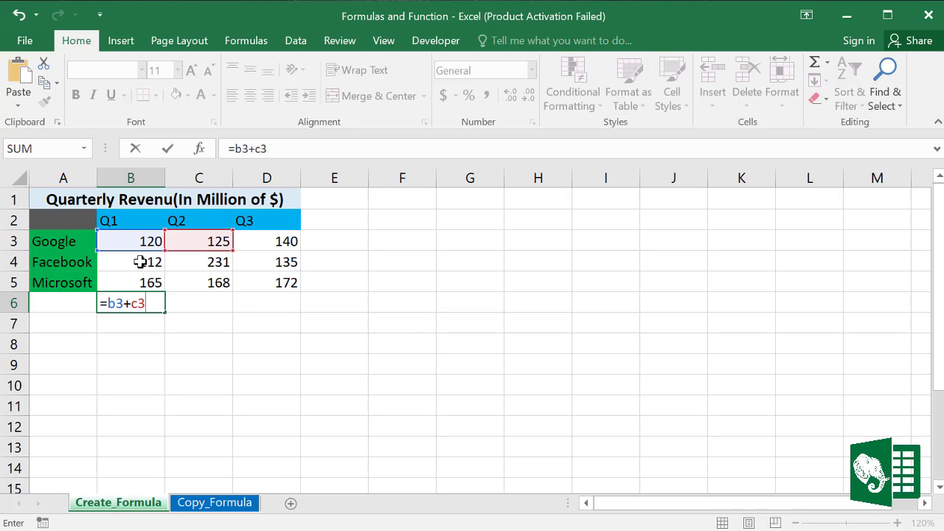
pyautogui.press('BackSpace')
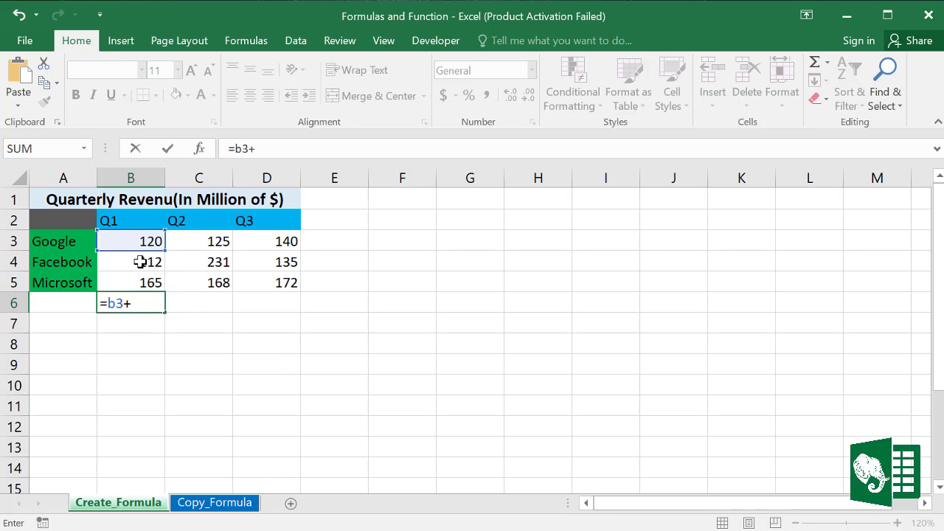
pyautogui.write('b')
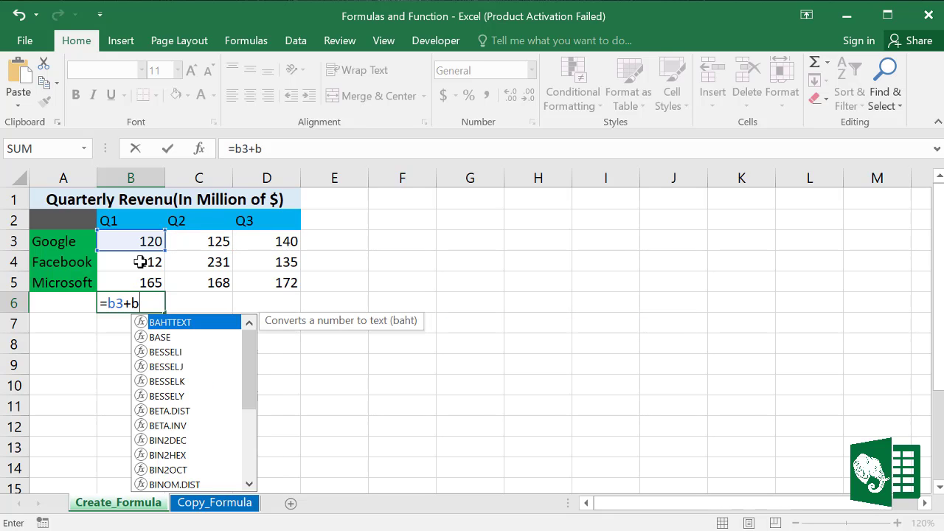
pyautogui.write('4')
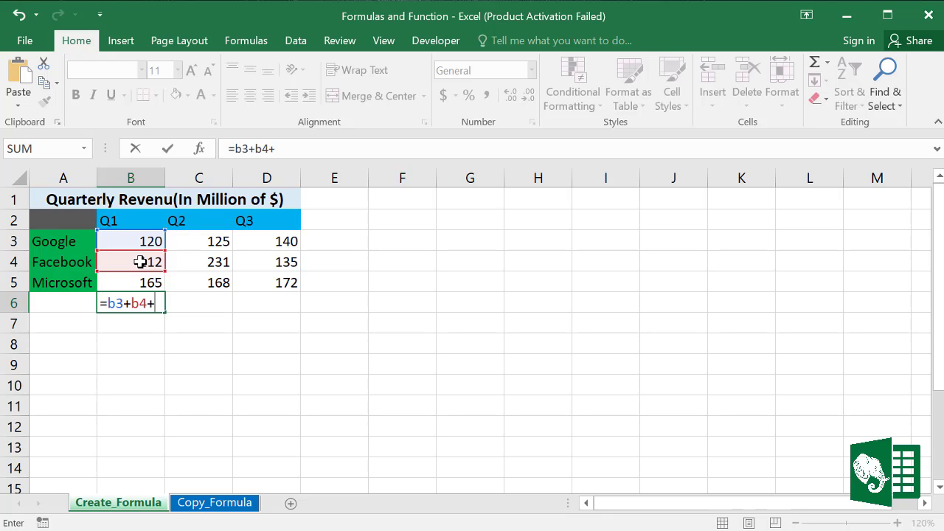
pyautogui.write('+b55')
pyautogui.press('BackSpace')
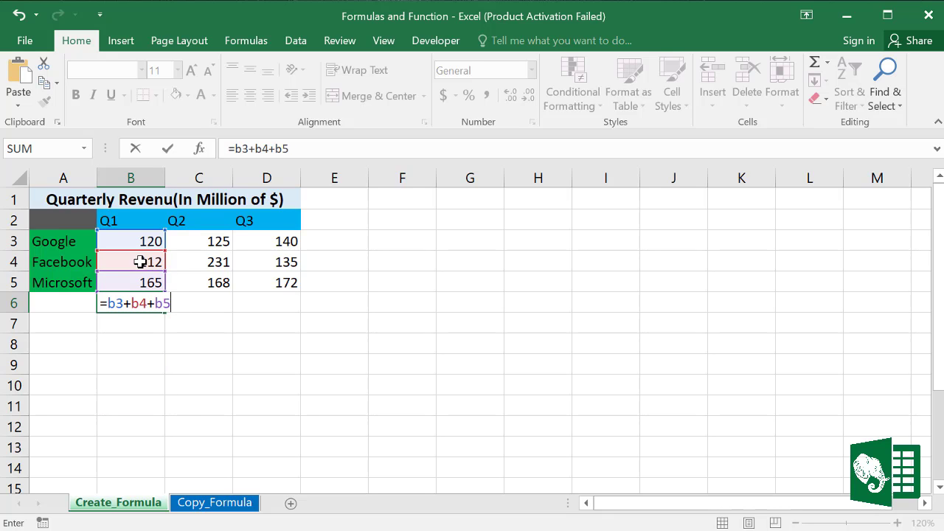
pyautogui.press('Return')
# Clear the Q1 sum formula from cell B6
pyautogui.click(139, 303)
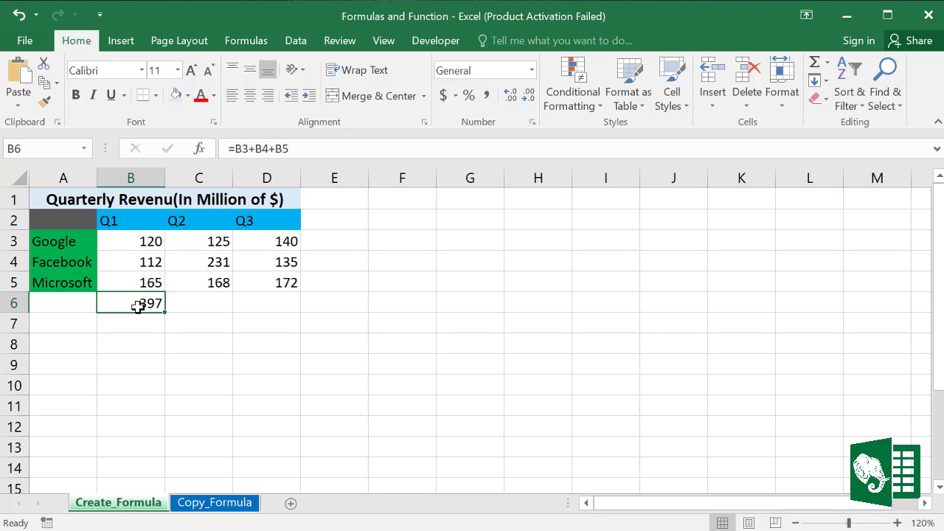
pyautogui.press('BackSpace')
pyautogui.click(244, 360)
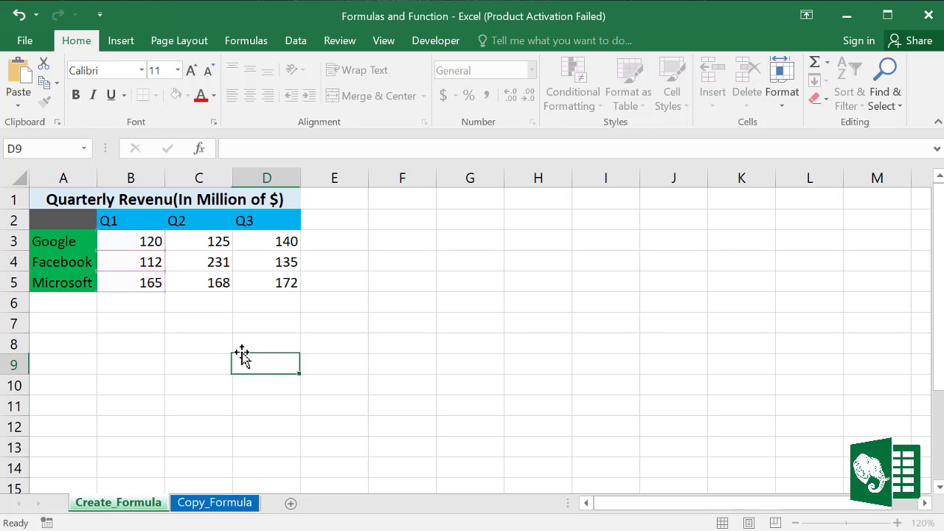
# Enter the formula =B3+B4+B5 in cell B6, picking the three Q1 revenue cells in the sheet as references
pyautogui.click(134, 304)
pyautogui.write('=')
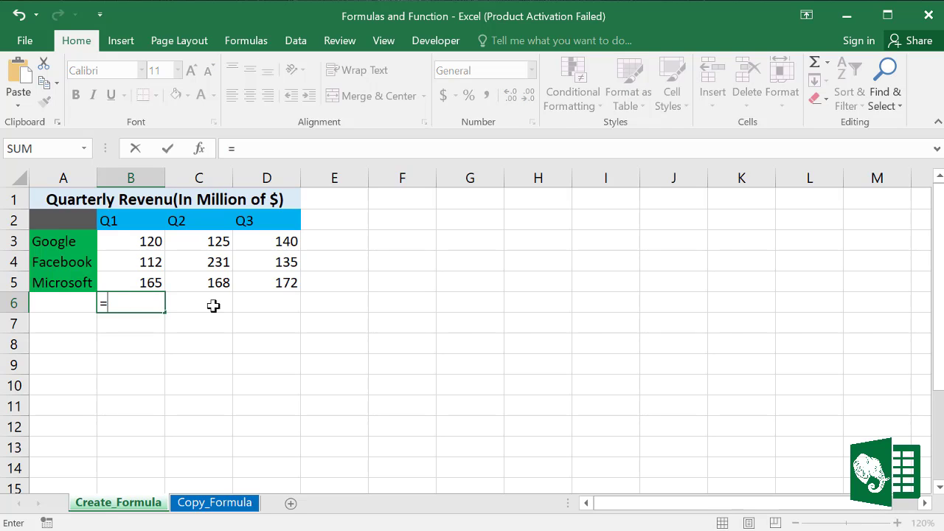
pyautogui.click(140, 240)
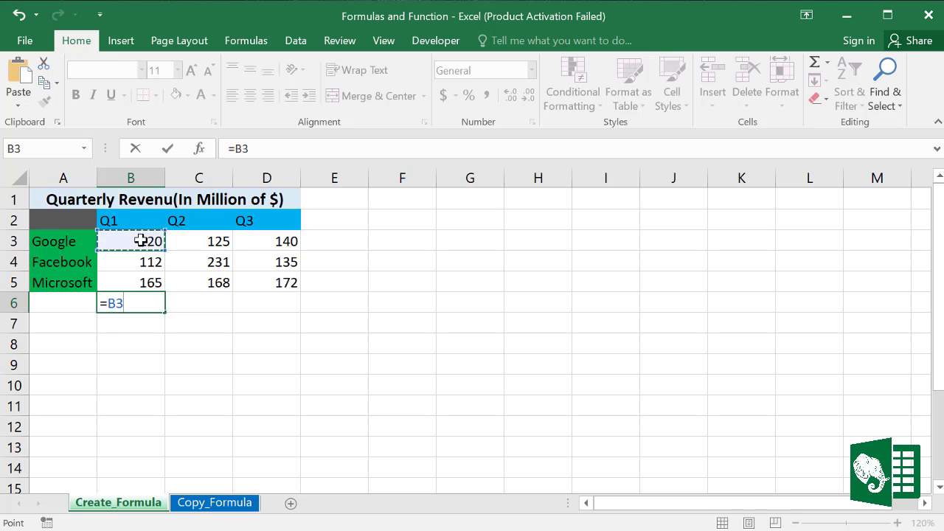
pyautogui.write('+')
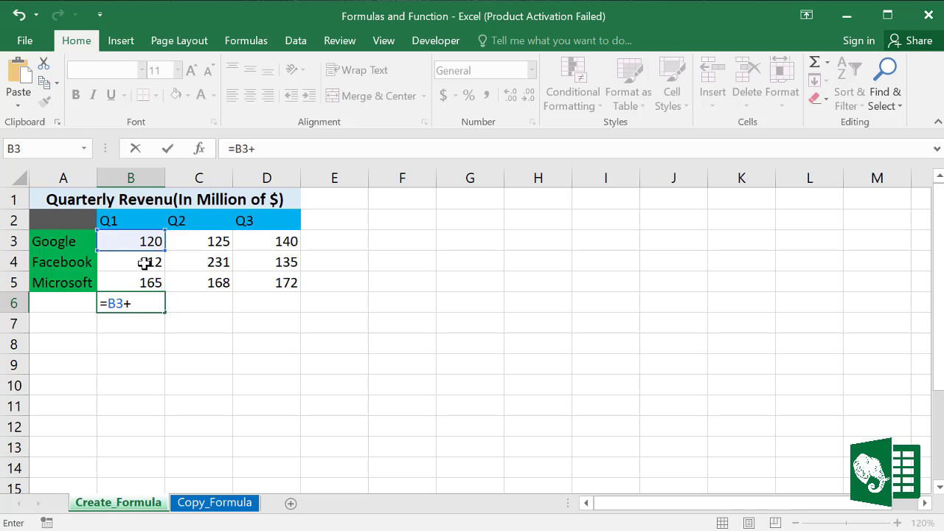
pyautogui.click(142, 263)
pyautogui.write('+')
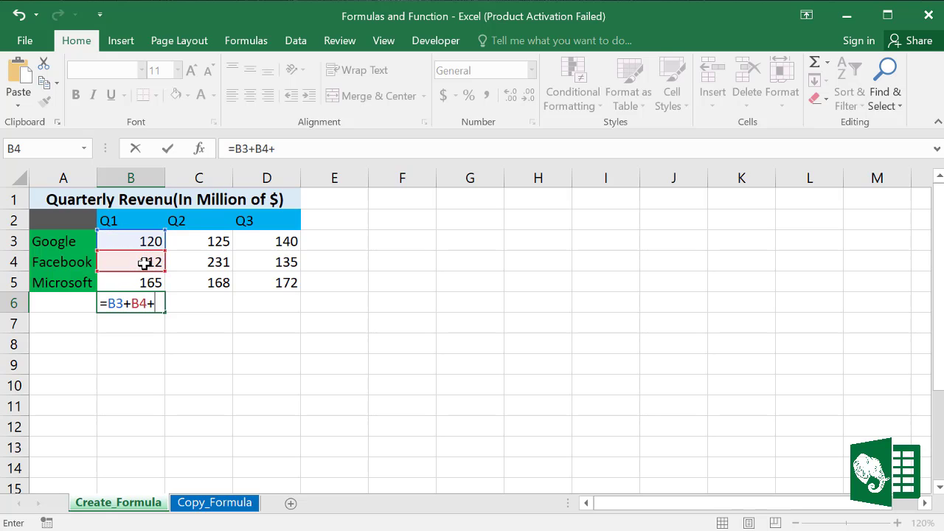
pyautogui.click(154, 282)
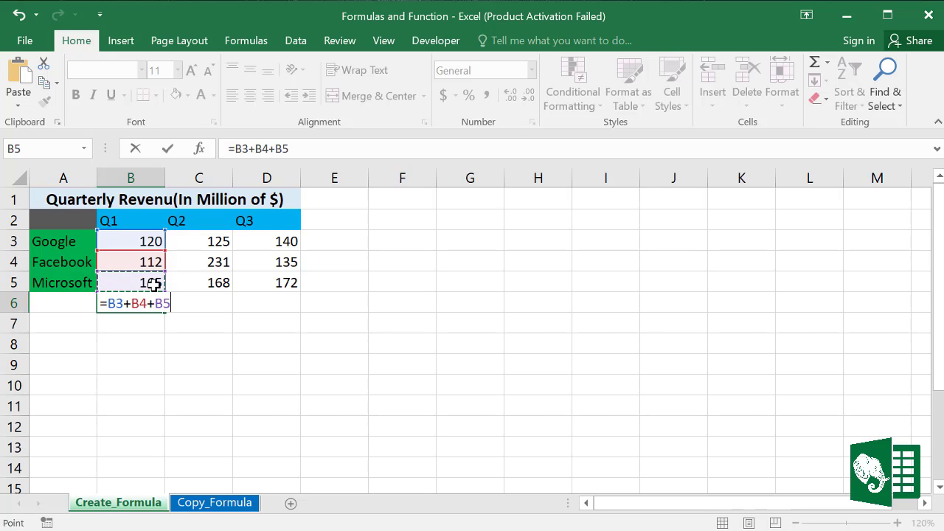
pyautogui.press('Return')
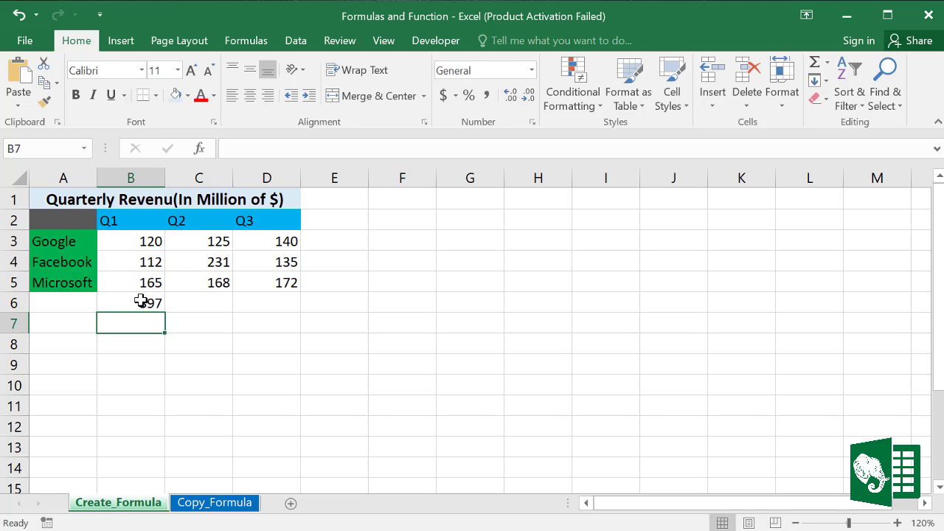
pyautogui.click(140, 301)
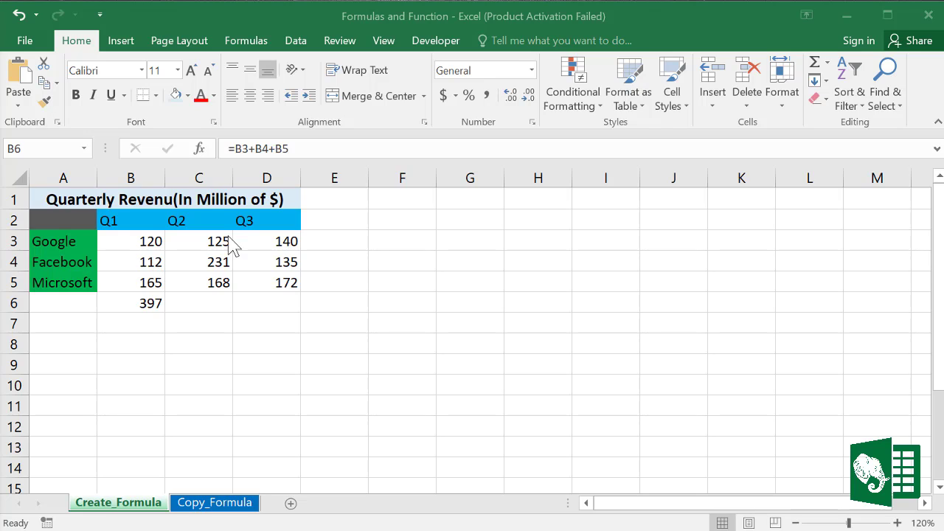
# Add the column headings Total in cell E2 and Average in cell F2
pyautogui.click(341, 221)
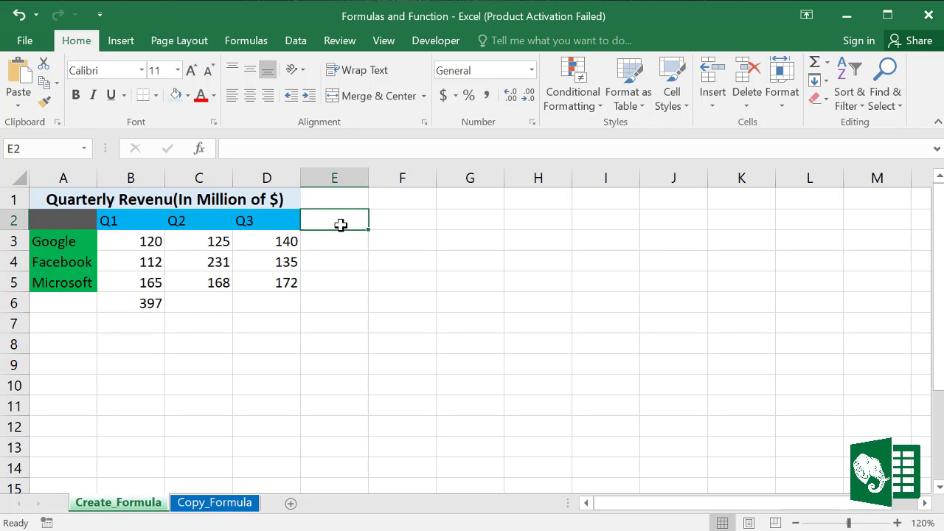
pyautogui.write('Totaal')
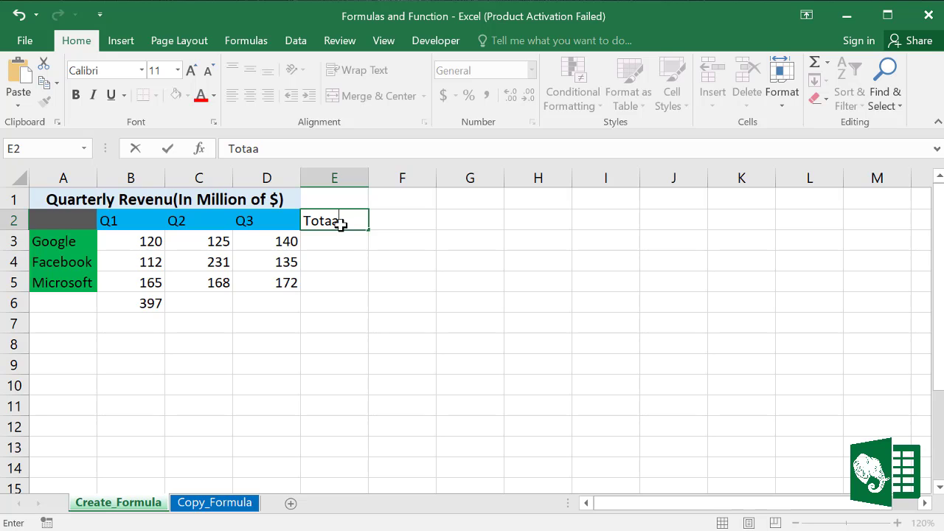
pyautogui.click(411, 220)
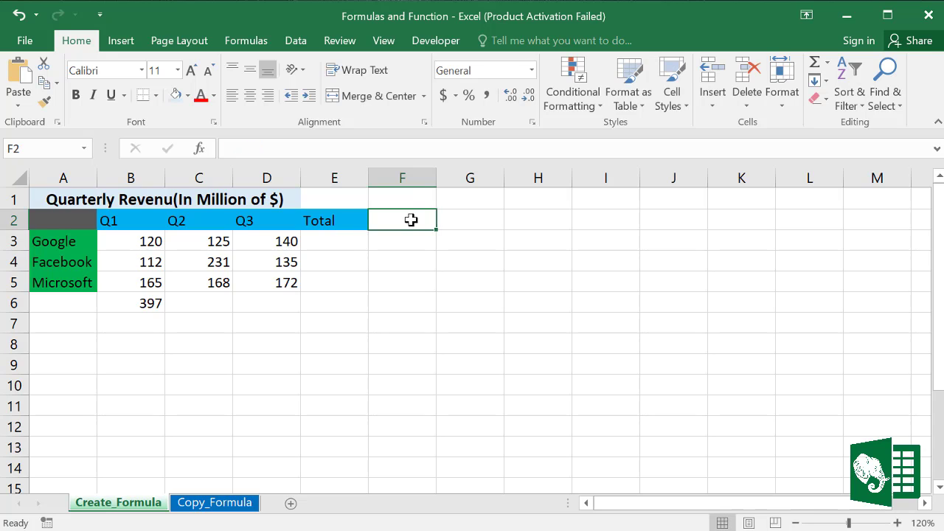
pyautogui.write('Average')
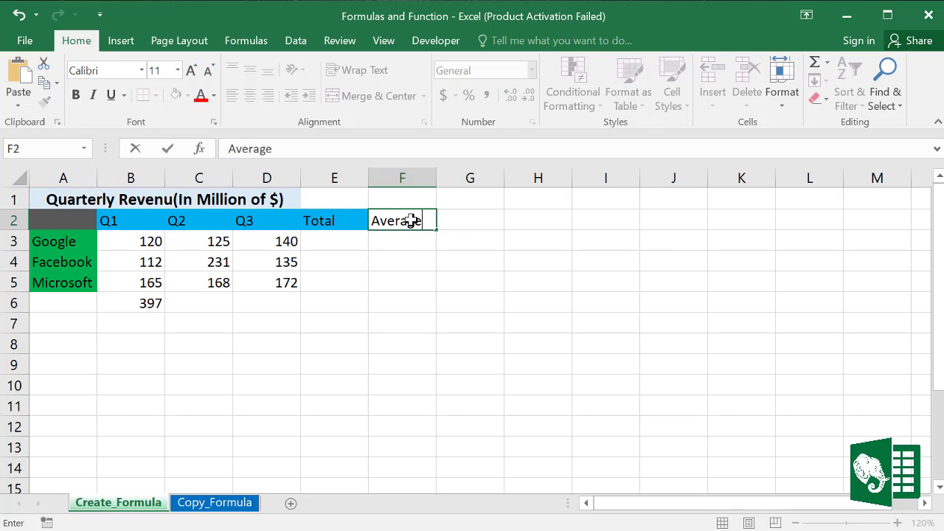
pyautogui.press('Return')
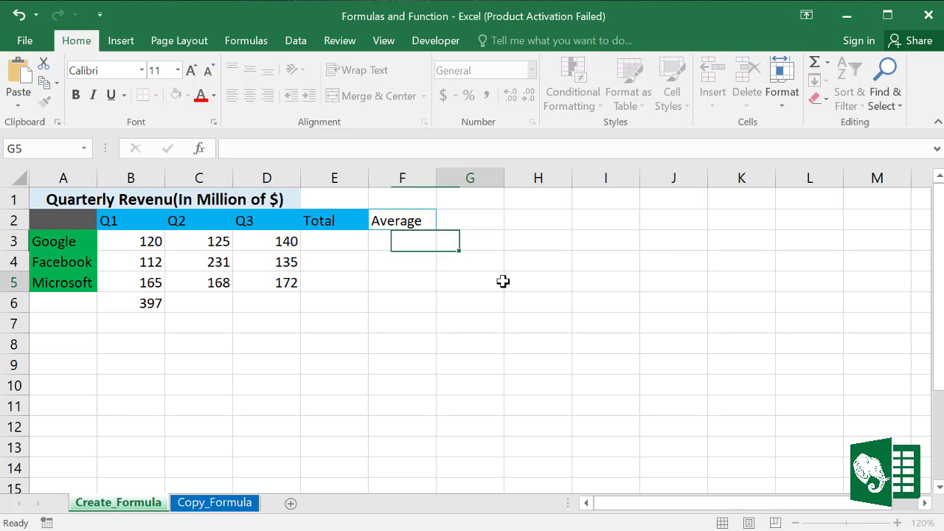
pyautogui.click(499, 279)
# Total Google's Q1 to Q3 revenue in cell E3 with the formula =sum(B3:D3)
pyautogui.click(127, 242)
pyautogui.moveTo(182, 241); pyautogui.dragTo(253, 240)
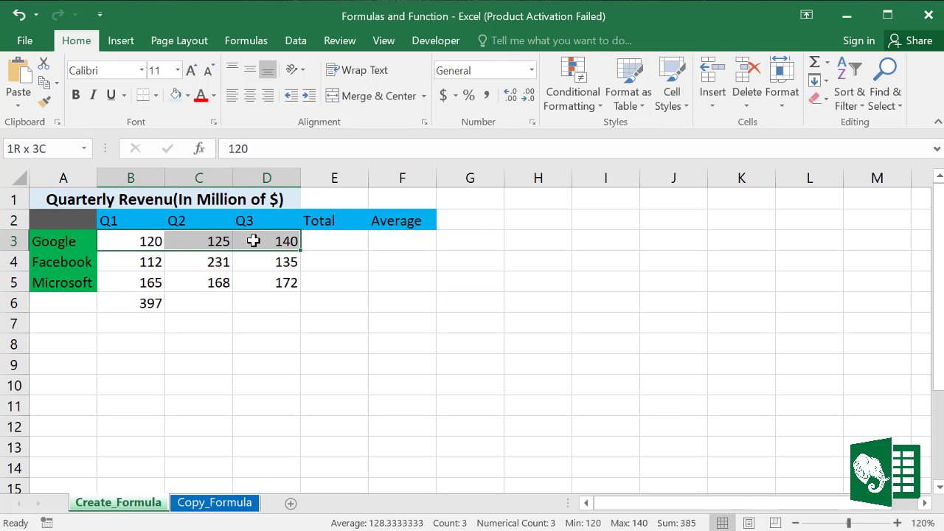
pyautogui.click(341, 241)
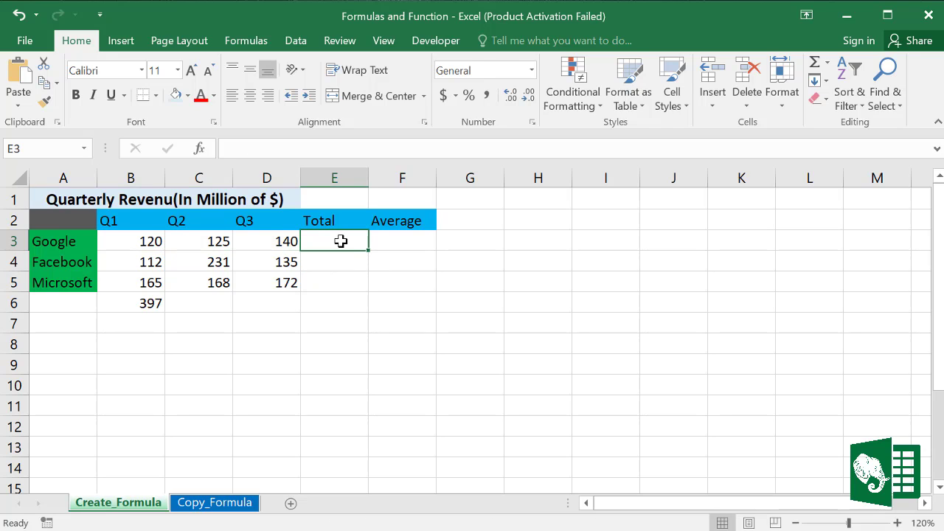
pyautogui.write('=')
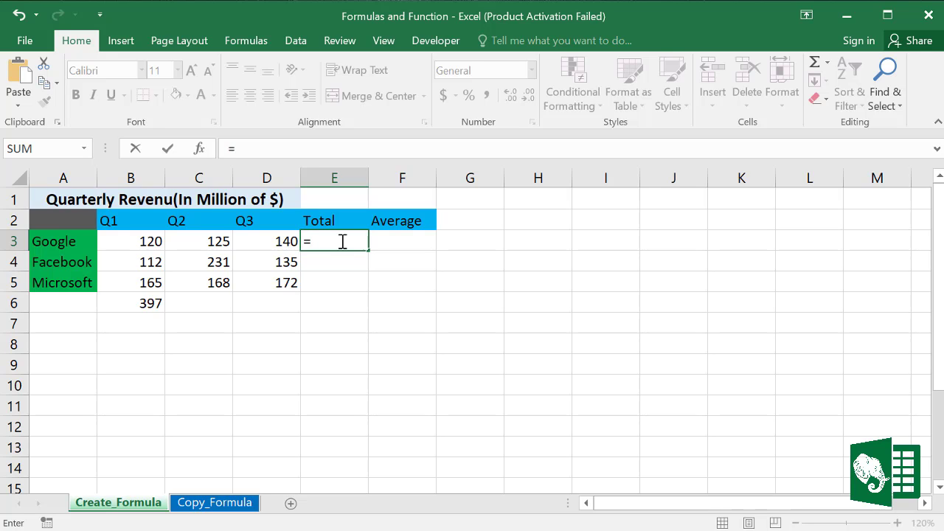
pyautogui.write('s')
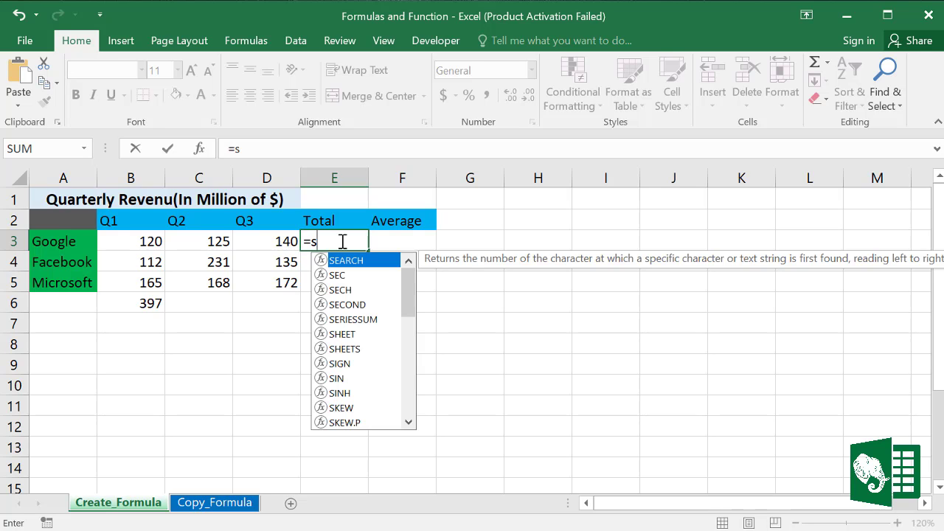
pyautogui.write('um')
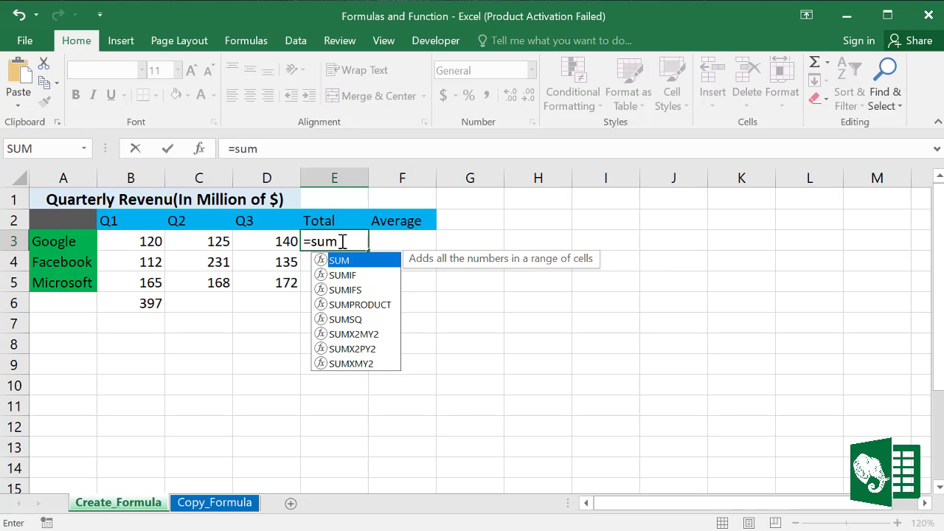
pyautogui.write('(')
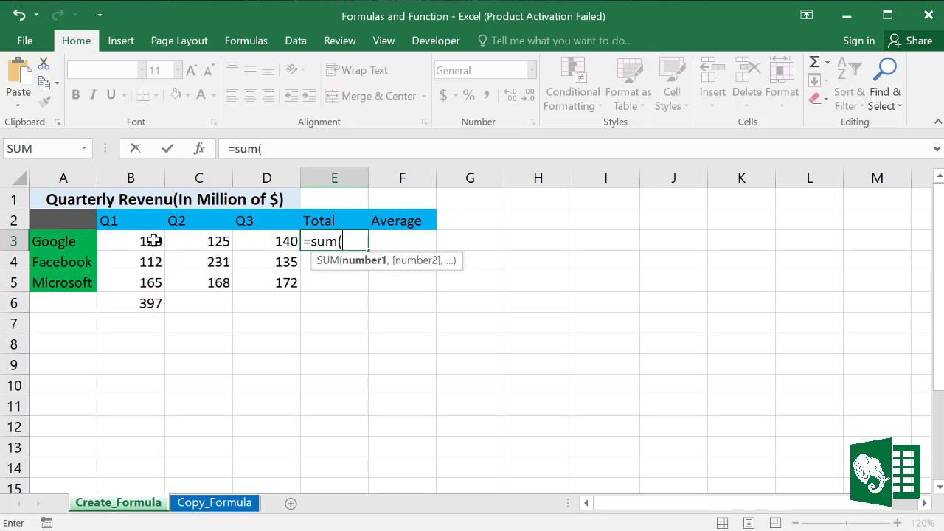
pyautogui.moveTo(145, 241); pyautogui.dragTo(255, 241)
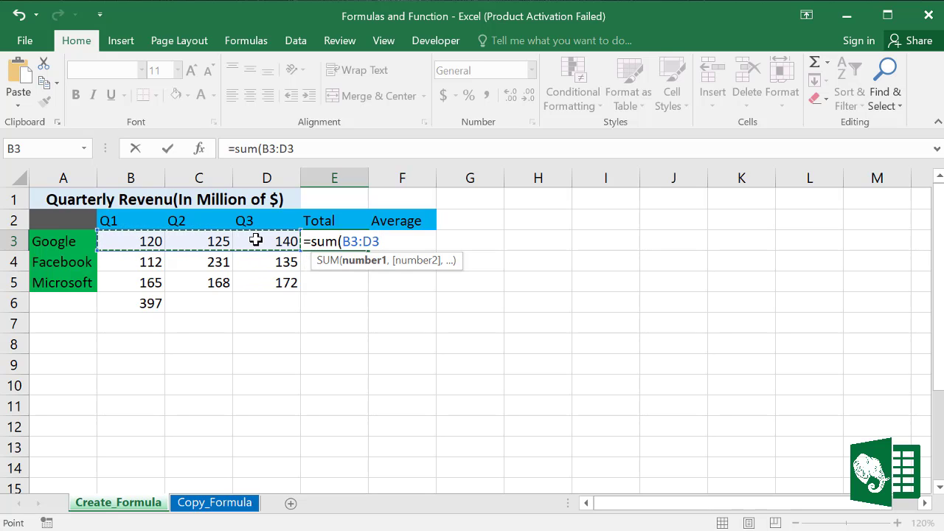
pyautogui.write(')')
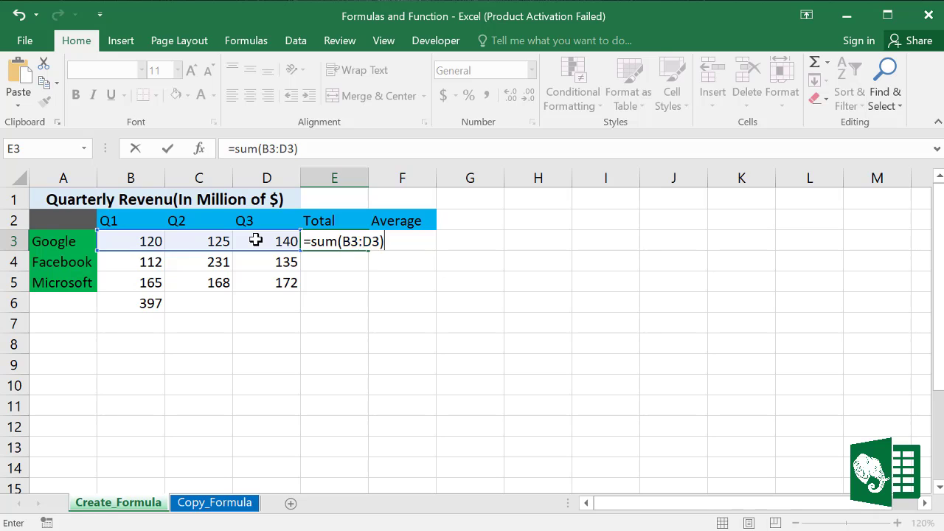
pyautogui.press('Return')
pyautogui.click(348, 241)
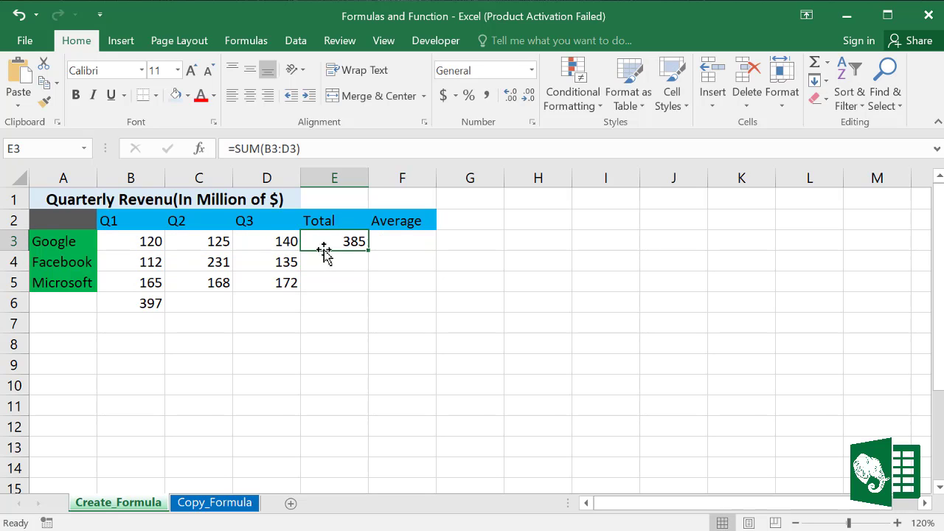
# Calculate Google's average Q1 to Q3 revenue in cell F3 with the formula =AVERAGE(B3:D3)
pyautogui.click(392, 240)
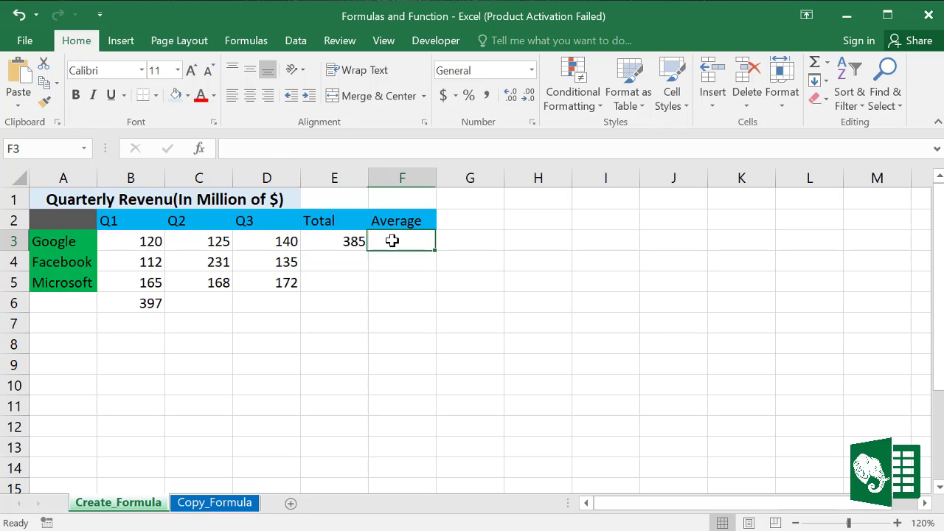
pyautogui.write('=')
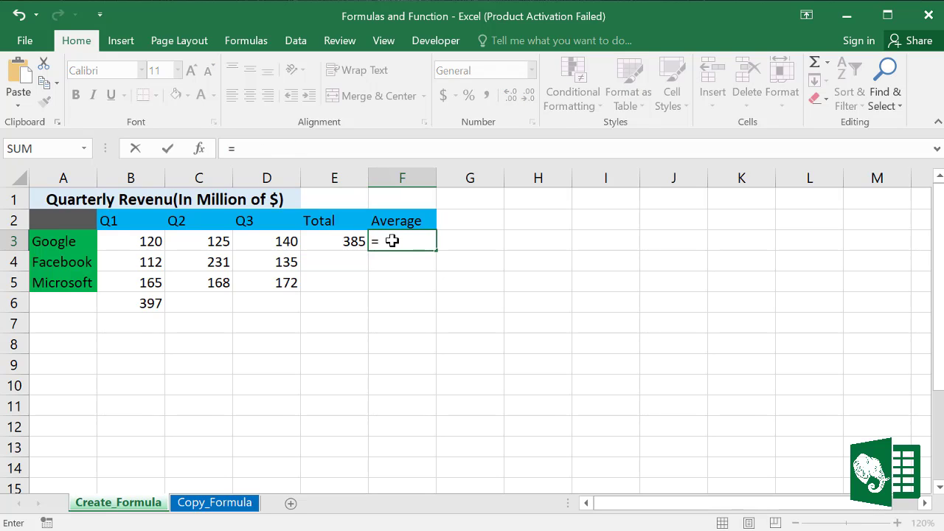
pyautogui.write('ave')
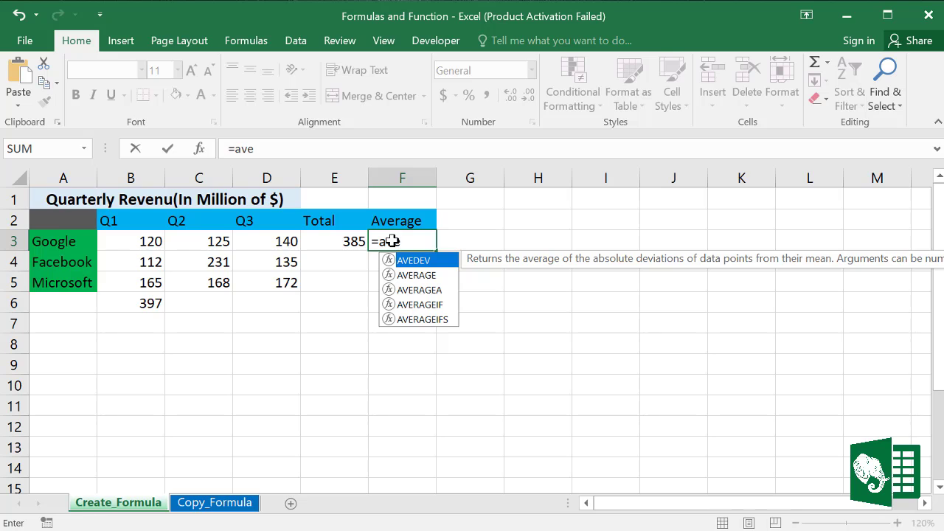
pyautogui.click(418, 277)
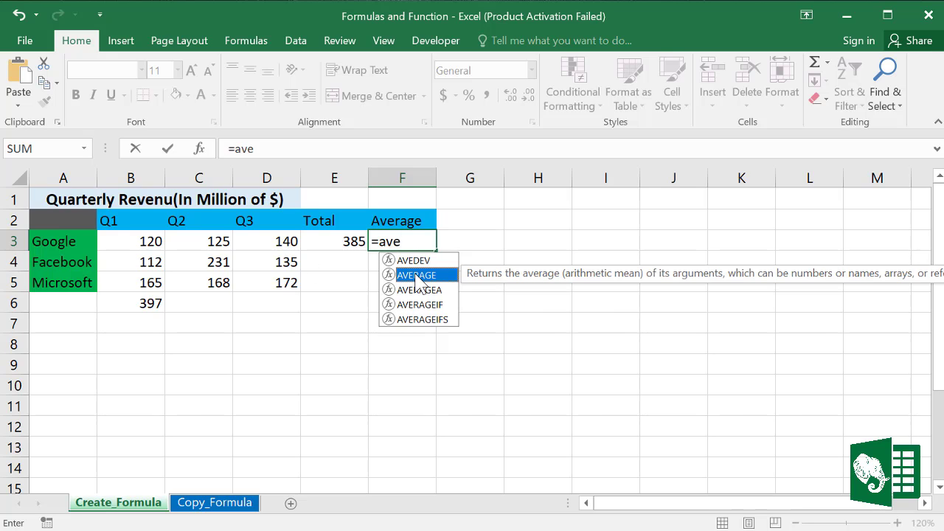
pyautogui.doubleClick(418, 281)
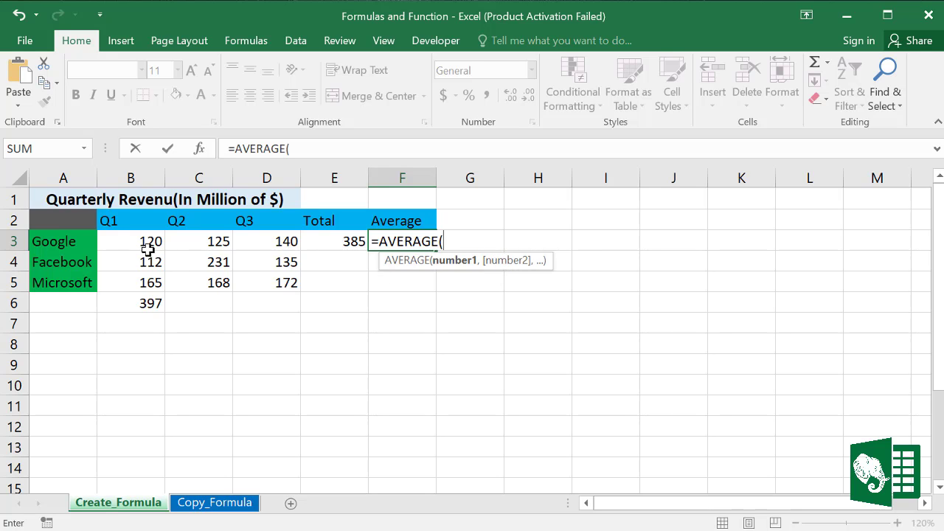
pyautogui.moveTo(144, 243); pyautogui.dragTo(252, 244)
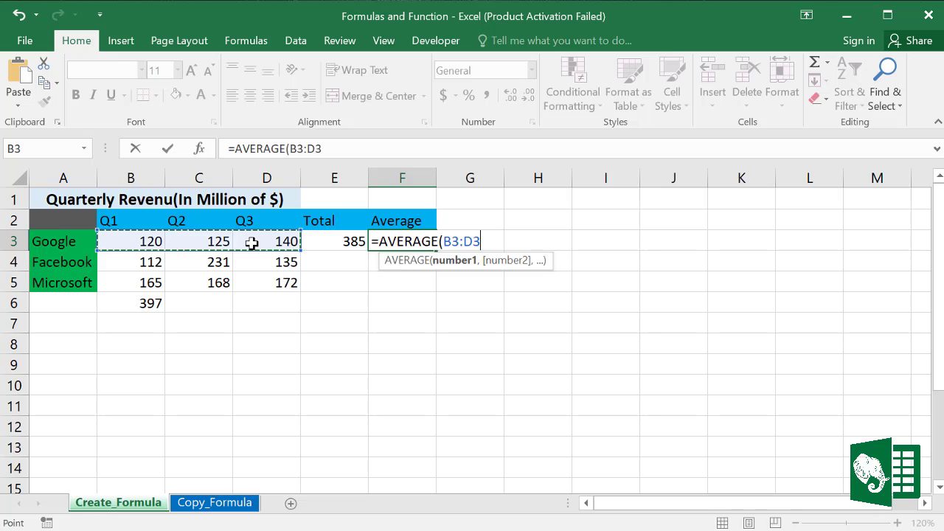
pyautogui.write(')')
pyautogui.press('Return')
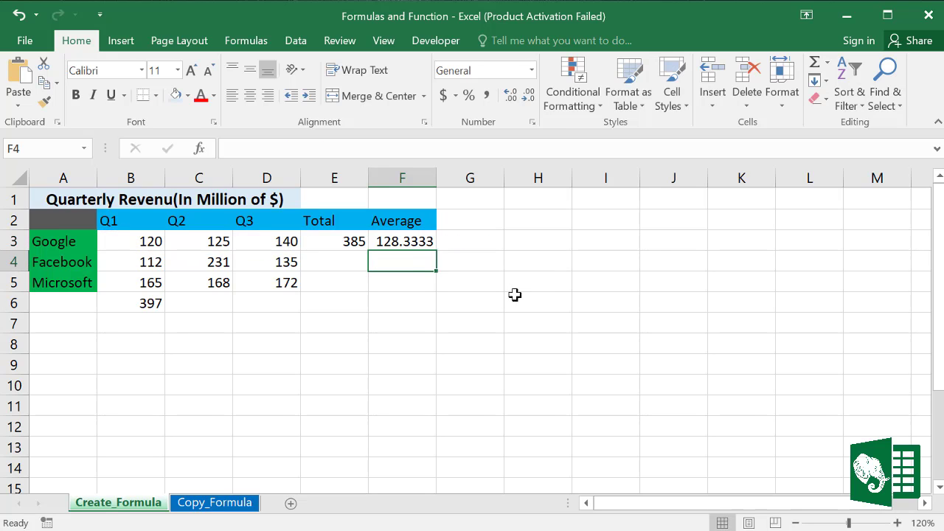
# Copy Google's Total and Average formulas from E3:F3 down to the Facebook and Microsoft rows
pyautogui.click(394, 246)
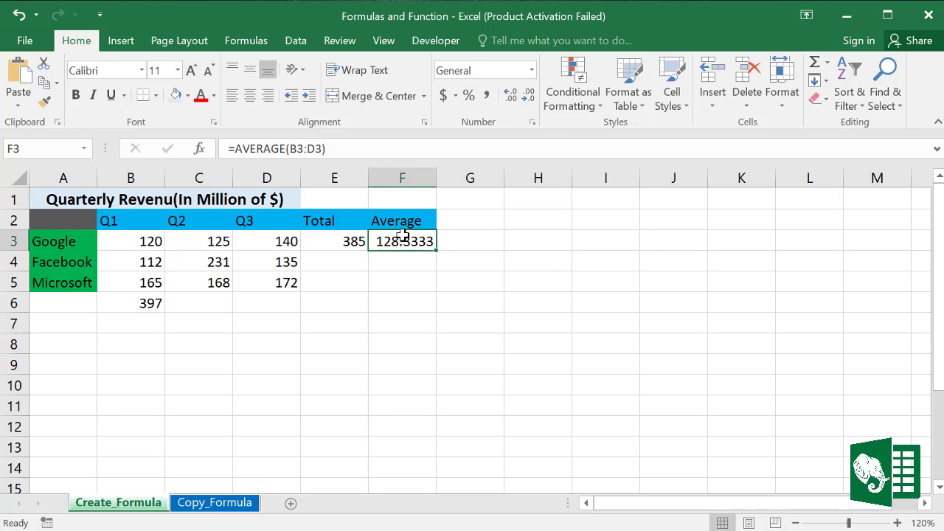
pyautogui.moveTo(334, 236); pyautogui.dragTo(435, 288)
pyautogui.moveTo(349, 244); pyautogui.dragTo(408, 278)
# Format the averages in F3:F5 with one decimal place and give these cells a light blue fill
pyautogui.moveTo(401, 239); pyautogui.dragTo(416, 278)
pyautogui.click(529, 96)
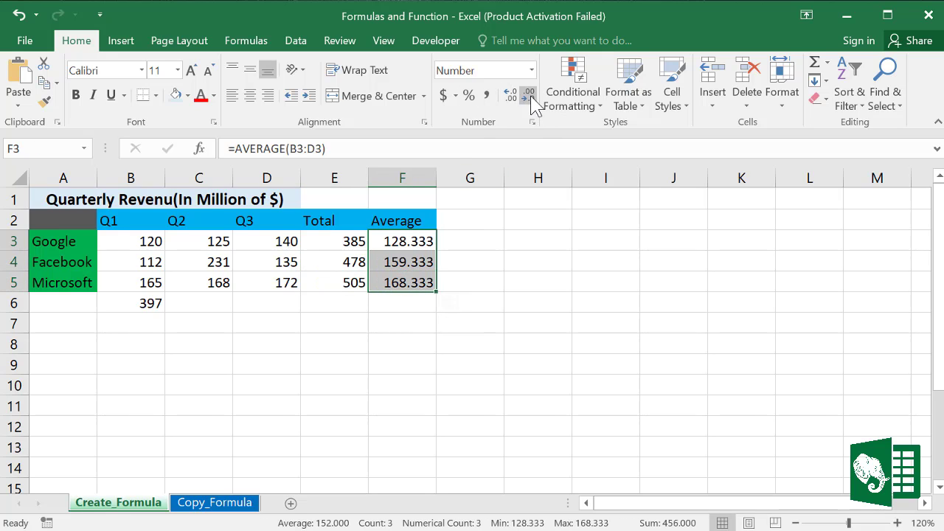
pyautogui.click(528, 96)
pyautogui.click(529, 95)
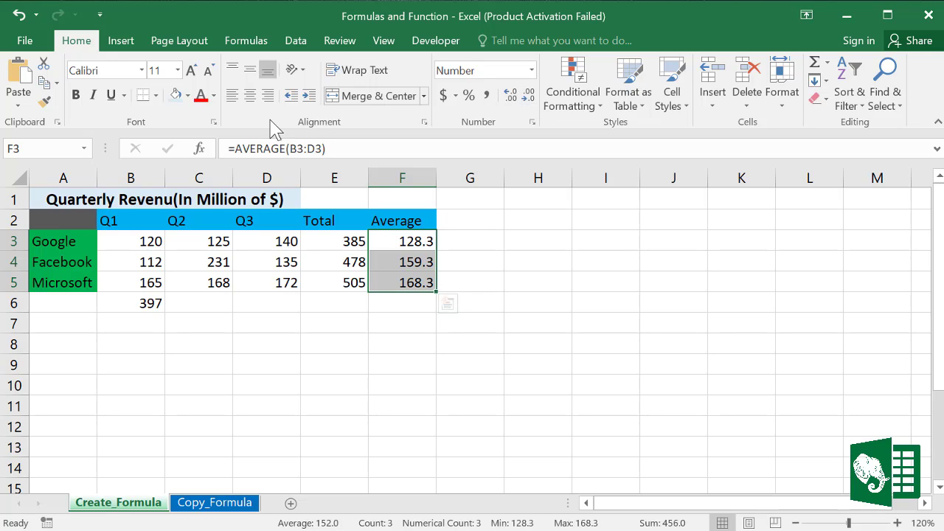
pyautogui.click(183, 100)
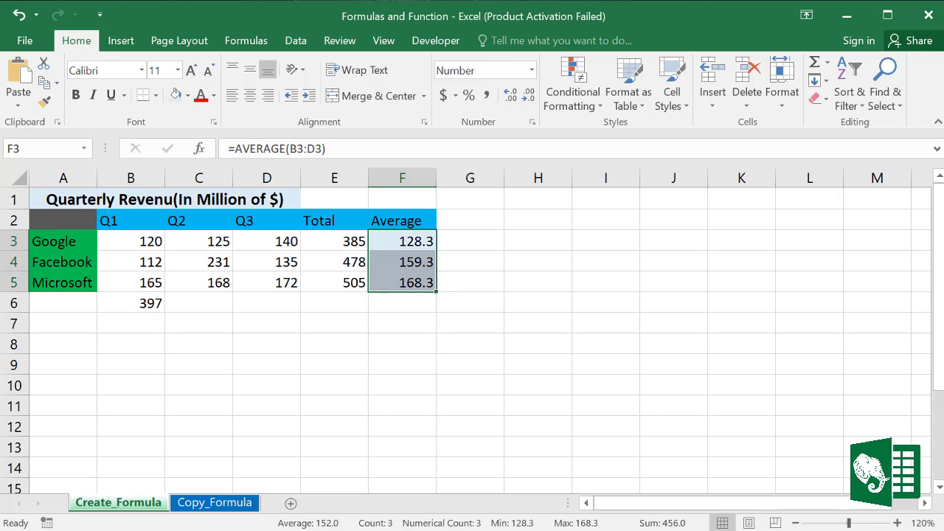